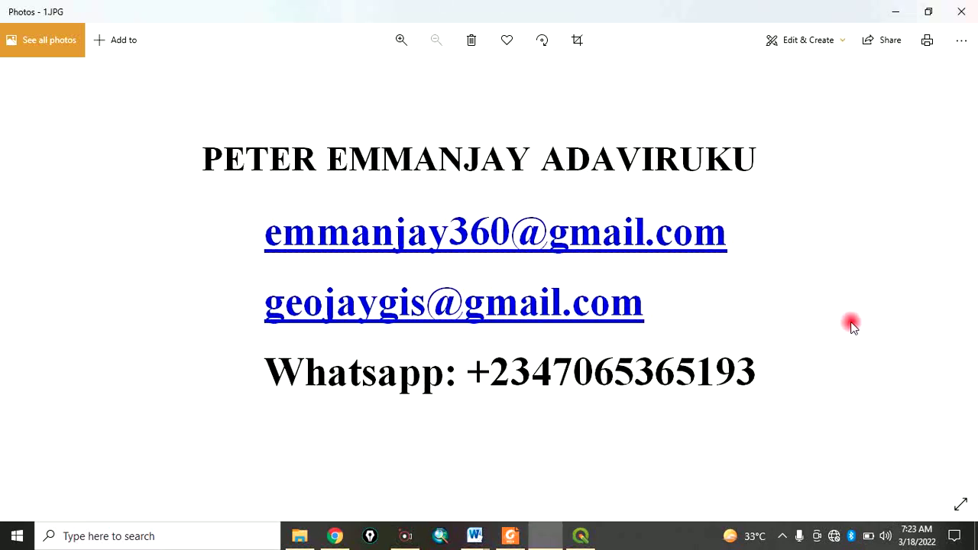
Advance the Photos slides to the subscribe image, then switch to the QGIS Katsina project.
{"action": "left_click", "coordinate": [959, 272]}
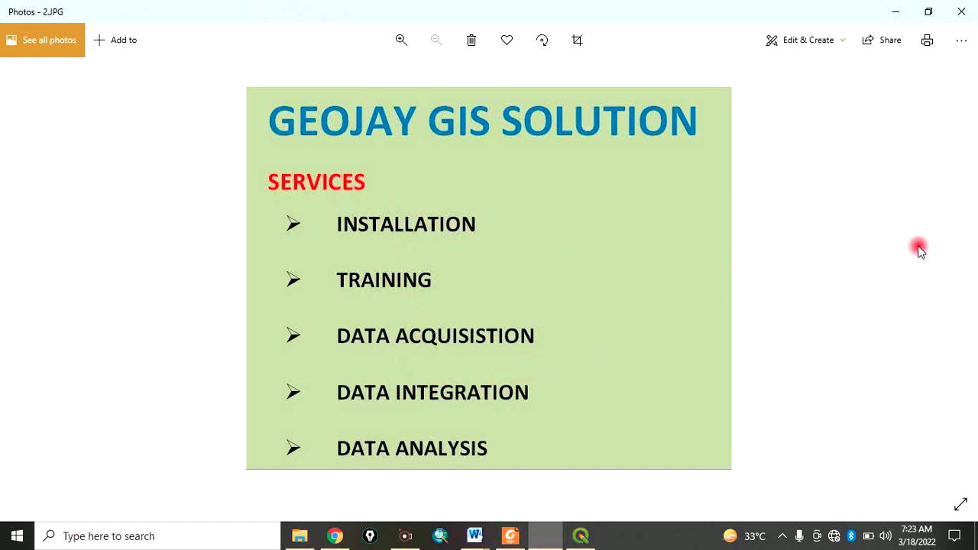
{"action": "left_click", "coordinate": [960, 275]}
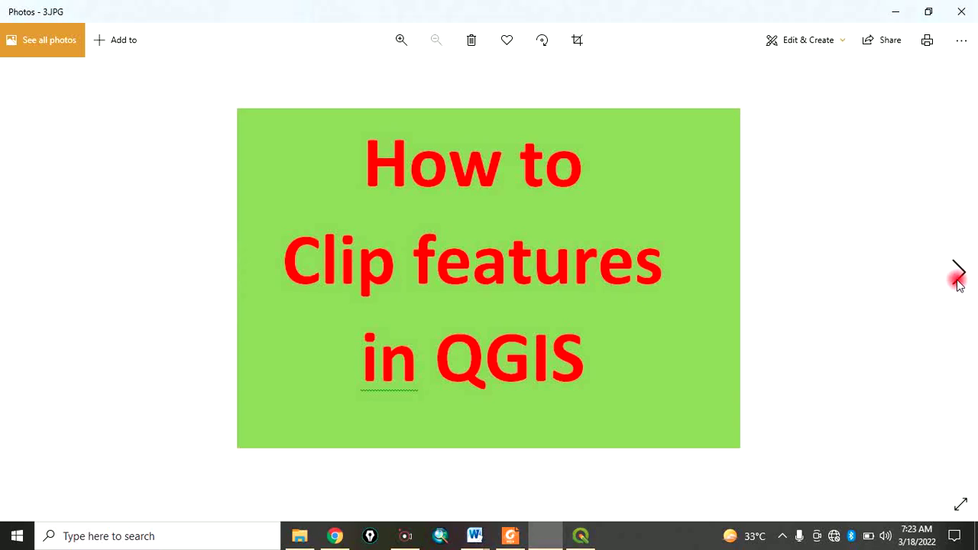
{"action": "left_click", "coordinate": [960, 274]}
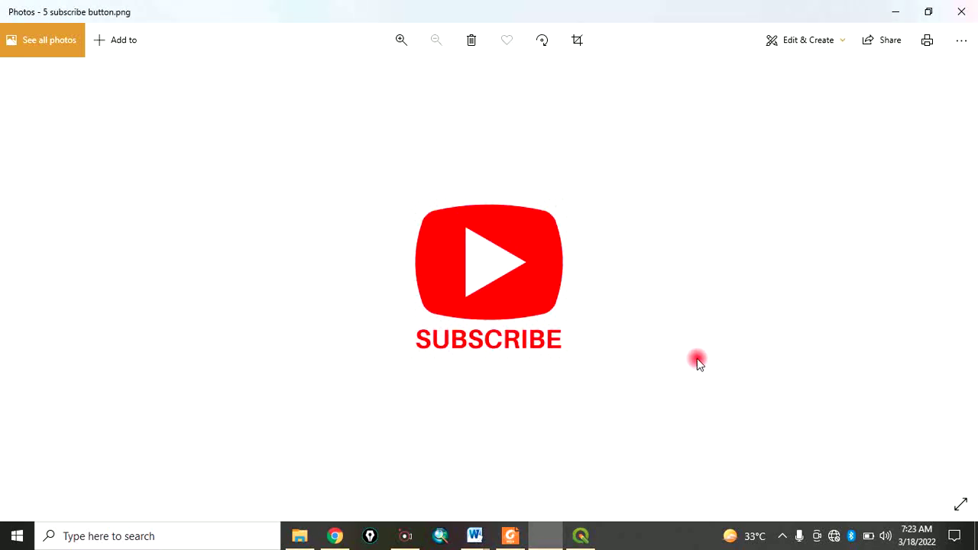
{"action": "left_click", "coordinate": [583, 536]}
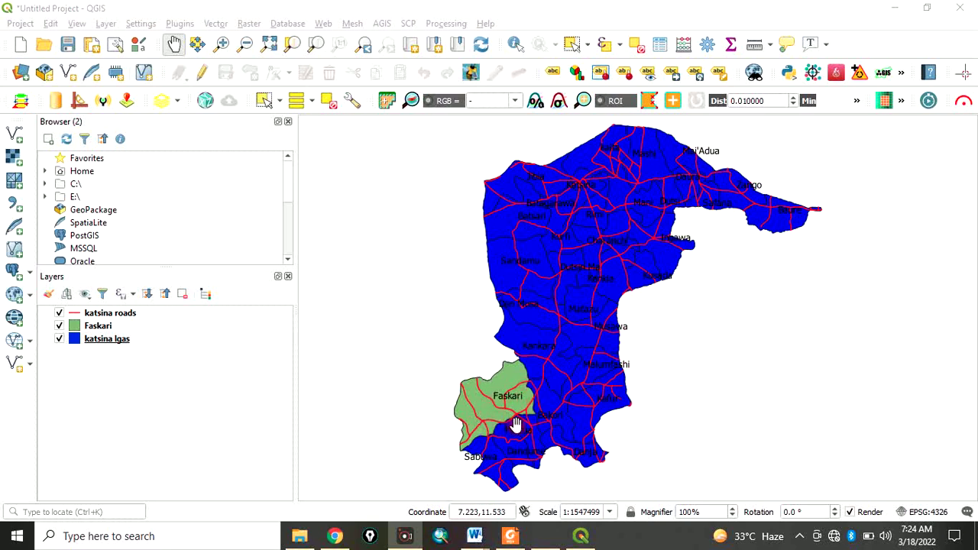
Turn on the katsina lgas layer and bring up Vector > Geoprocessing Tools.
{"action": "left_click", "coordinate": [60, 340]}
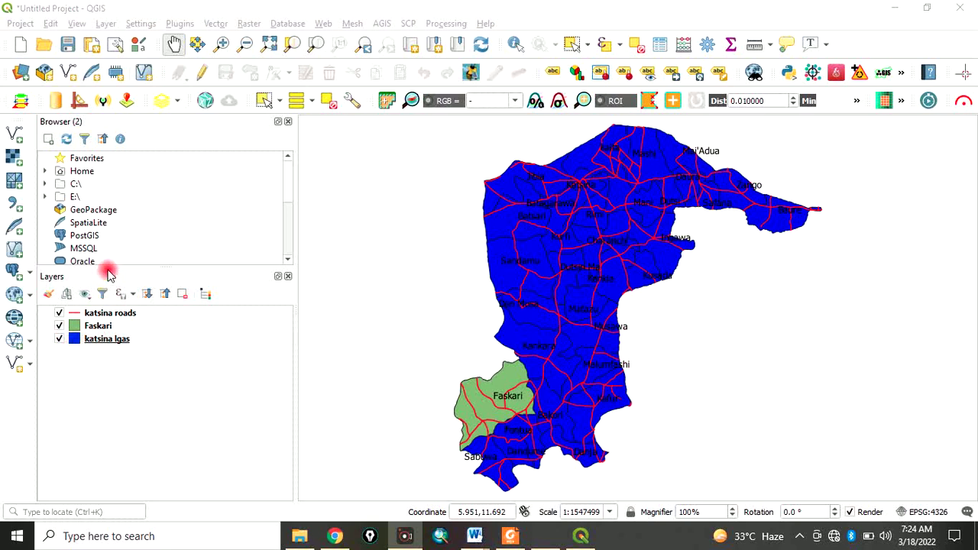
{"action": "left_click", "coordinate": [162, 350]}
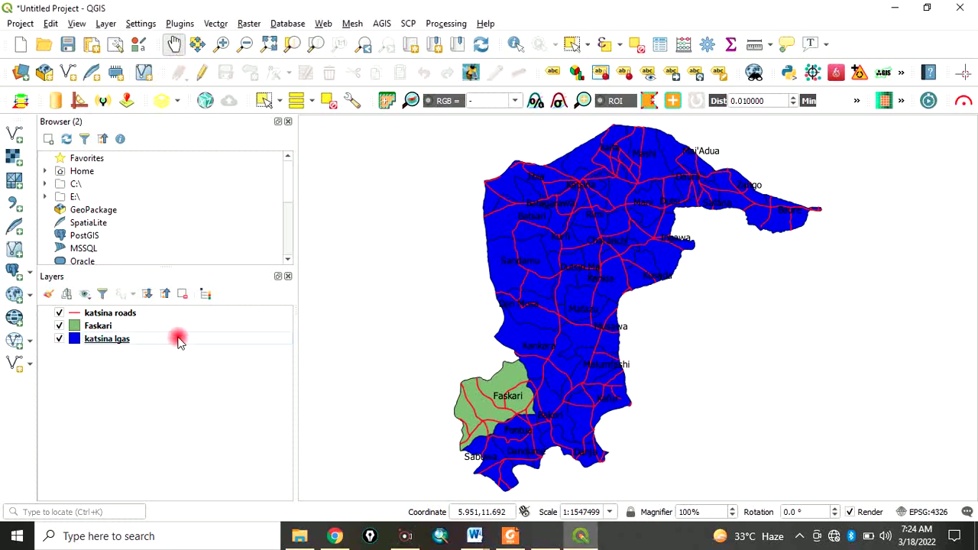
{"action": "left_click", "coordinate": [214, 23]}
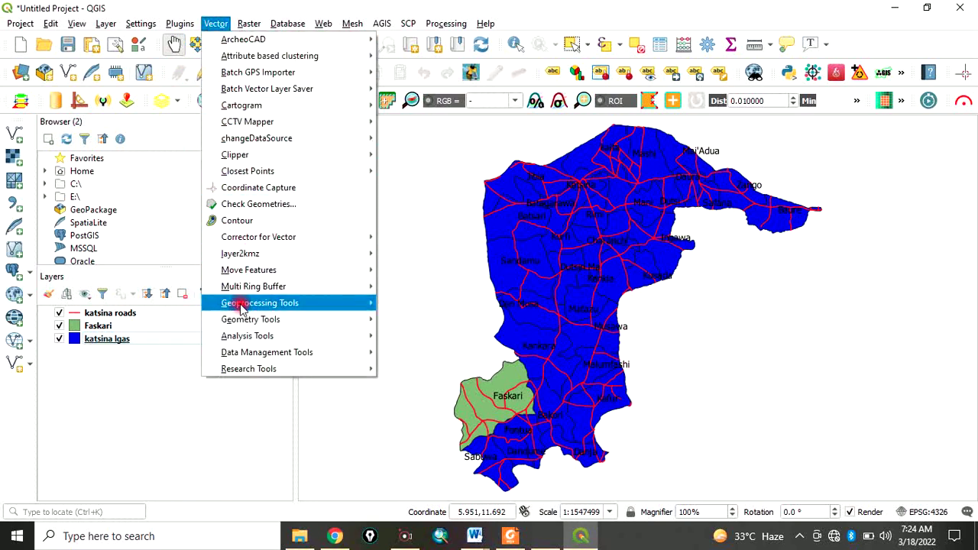
{"action": "mouse_move", "coordinate": [259, 303]}
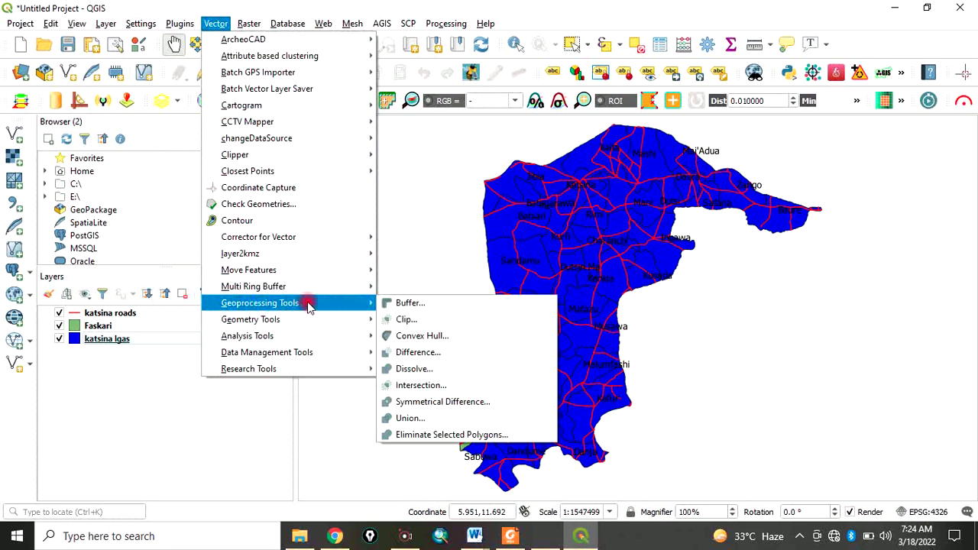
Start a Clip with katsina roads as the input layer and Faskari as the overlay.
{"action": "left_click", "coordinate": [405, 320]}
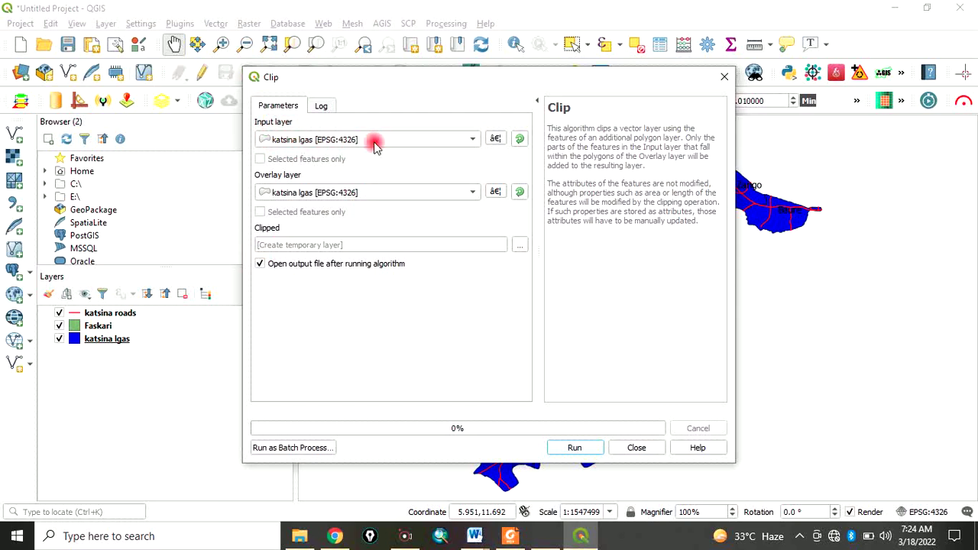
{"action": "left_click", "coordinate": [472, 141]}
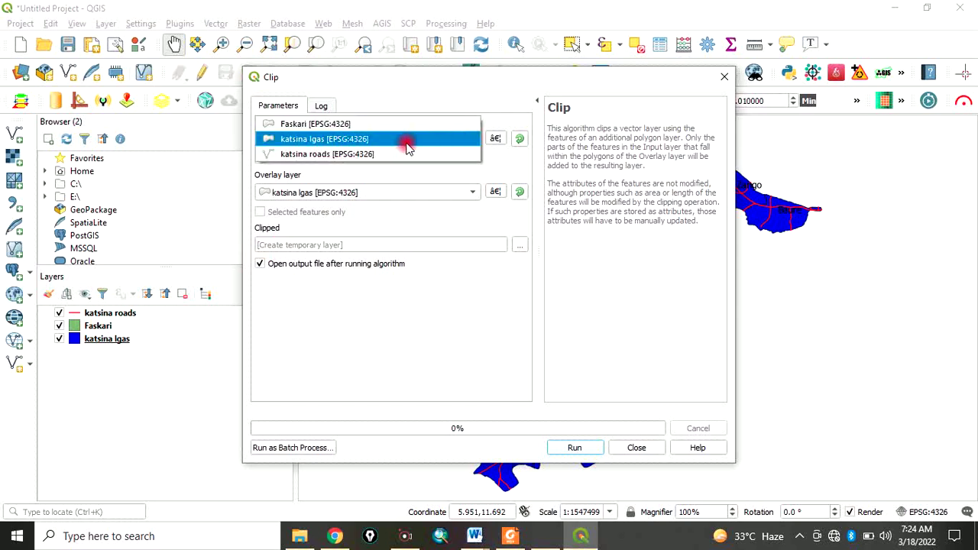
{"action": "left_click", "coordinate": [324, 154]}
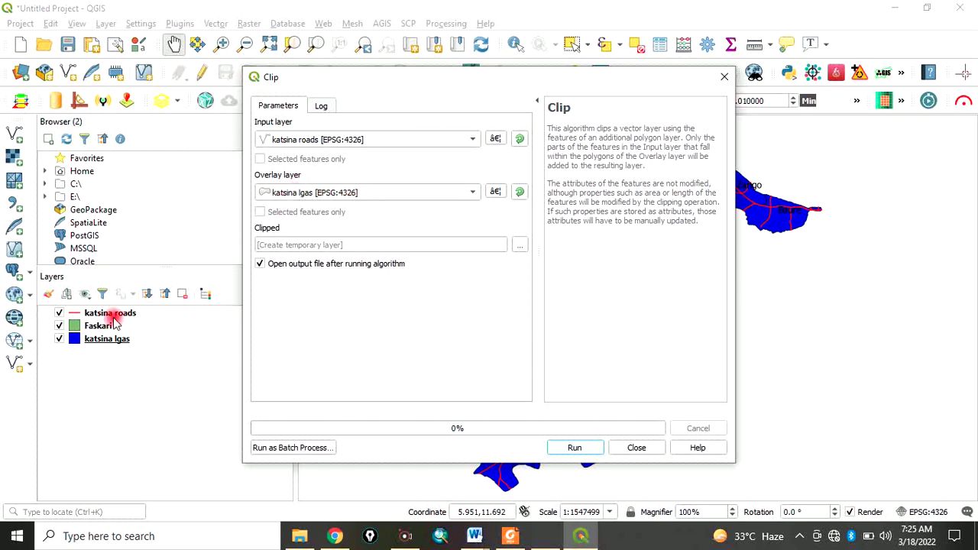
{"action": "left_click", "coordinate": [475, 191]}
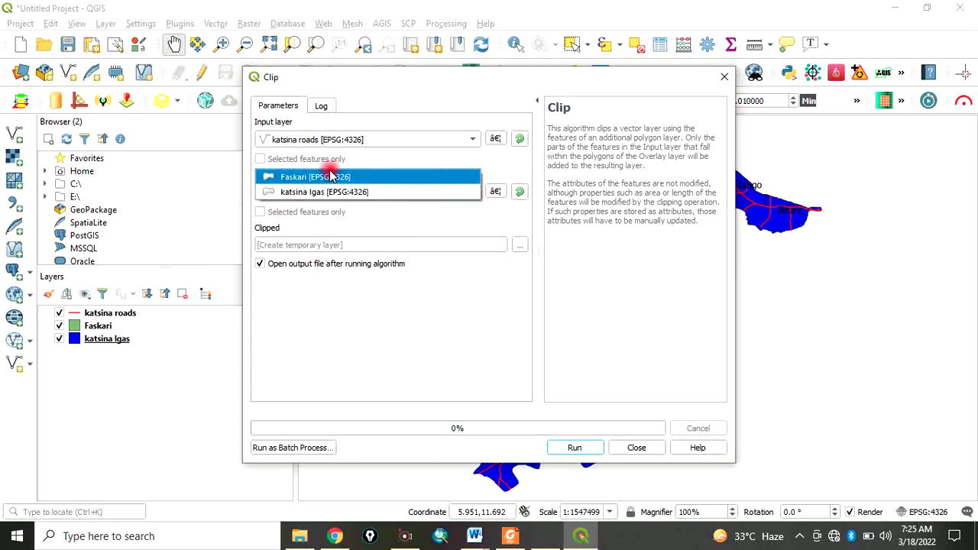
{"action": "left_click", "coordinate": [315, 176]}
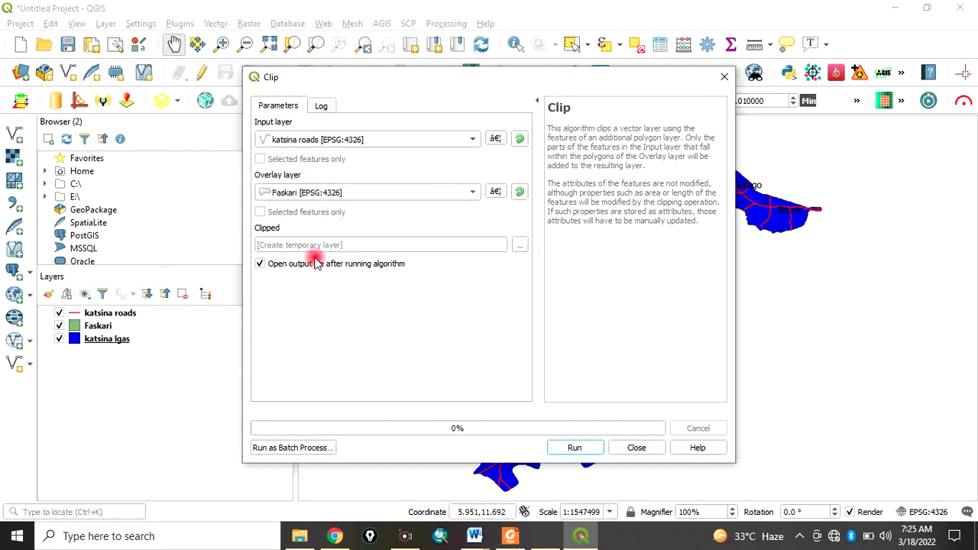
{"action": "left_click", "coordinate": [522, 246]}
Save the clip output as clip.shp in the Tutorial folder and run the clip.
{"action": "left_click", "coordinate": [565, 271]}
{"action": "type", "text": "clip"}
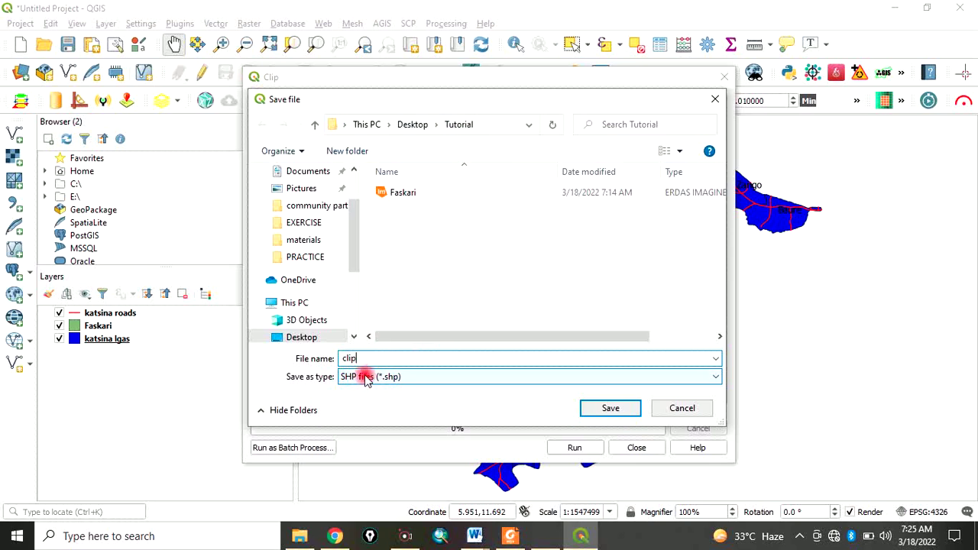
{"action": "left_click", "coordinate": [609, 409]}
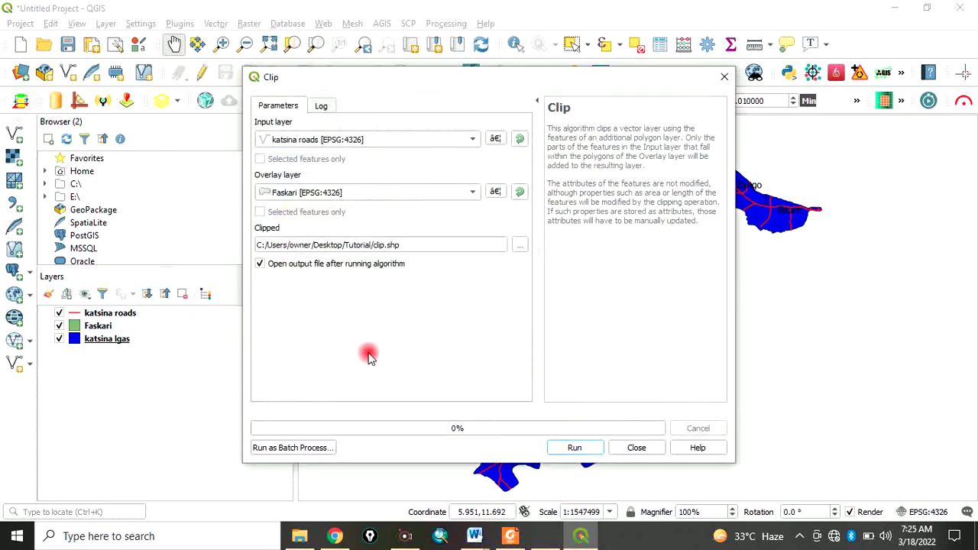
{"action": "left_click", "coordinate": [572, 449]}
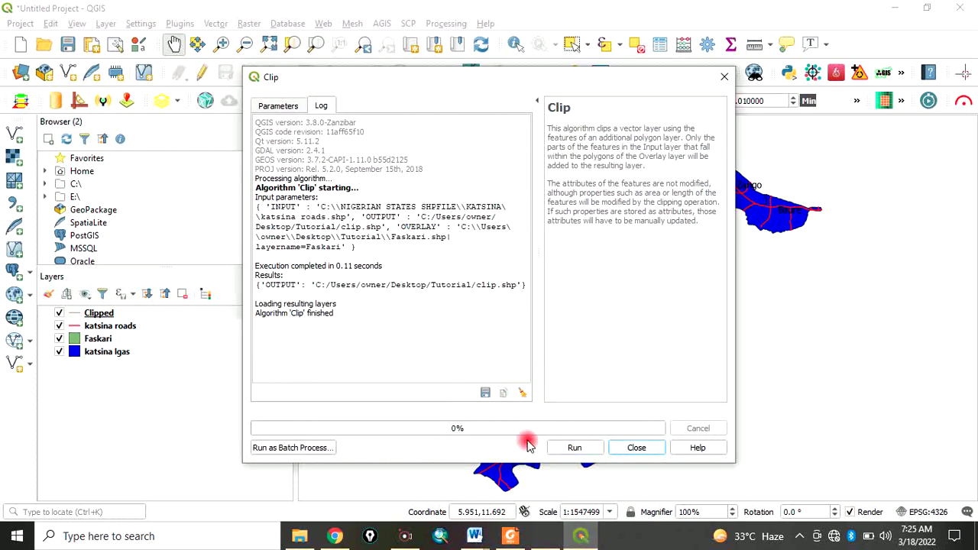
Hide katsina lgas and katsina roads, zoom to the Faskari layer, and select Clipped.
{"action": "left_click", "coordinate": [634, 449]}
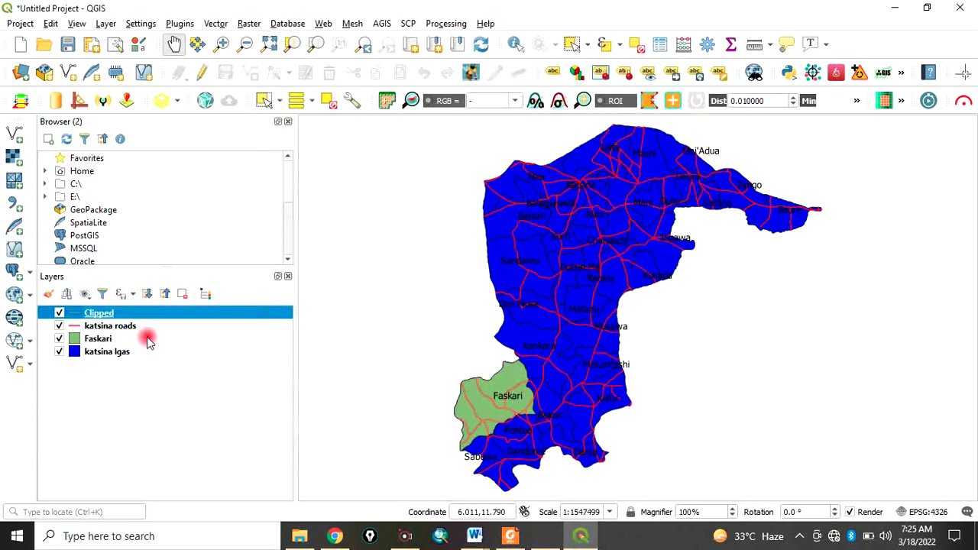
{"action": "left_click", "coordinate": [59, 353]}
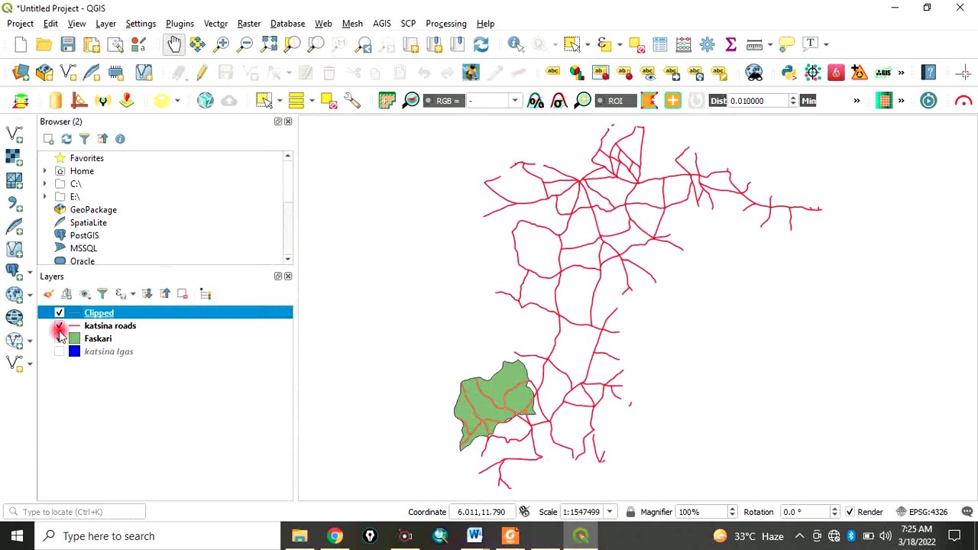
{"action": "left_click", "coordinate": [59, 326]}
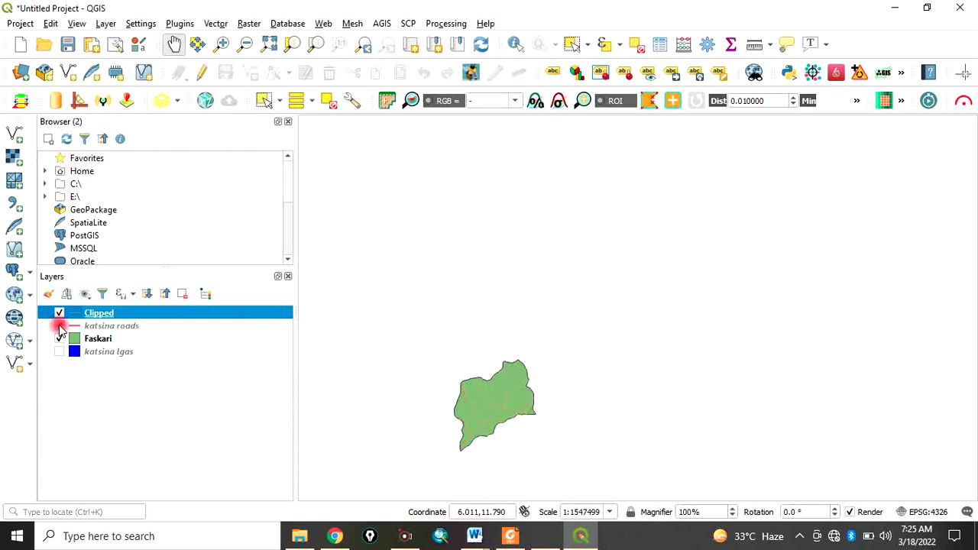
{"action": "right_click", "coordinate": [99, 341]}
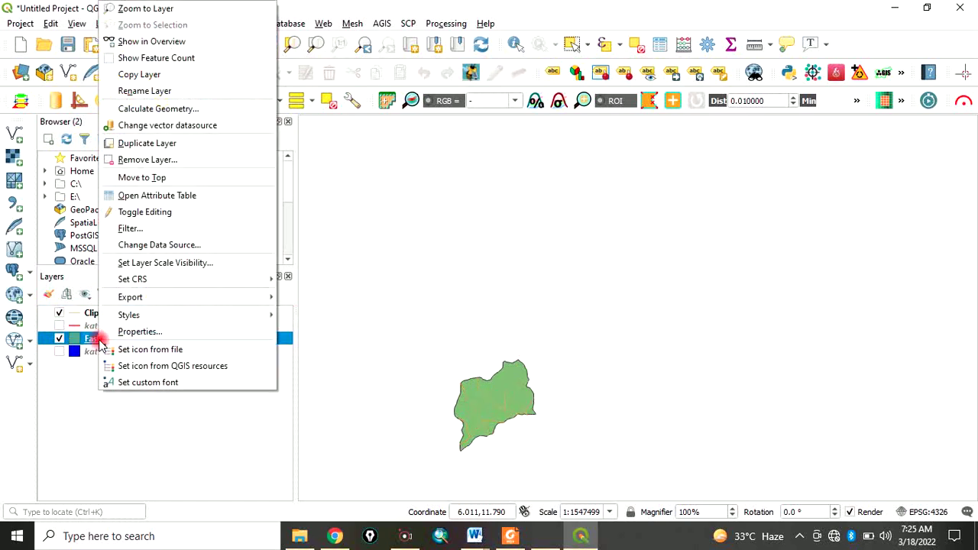
{"action": "left_click", "coordinate": [146, 9]}
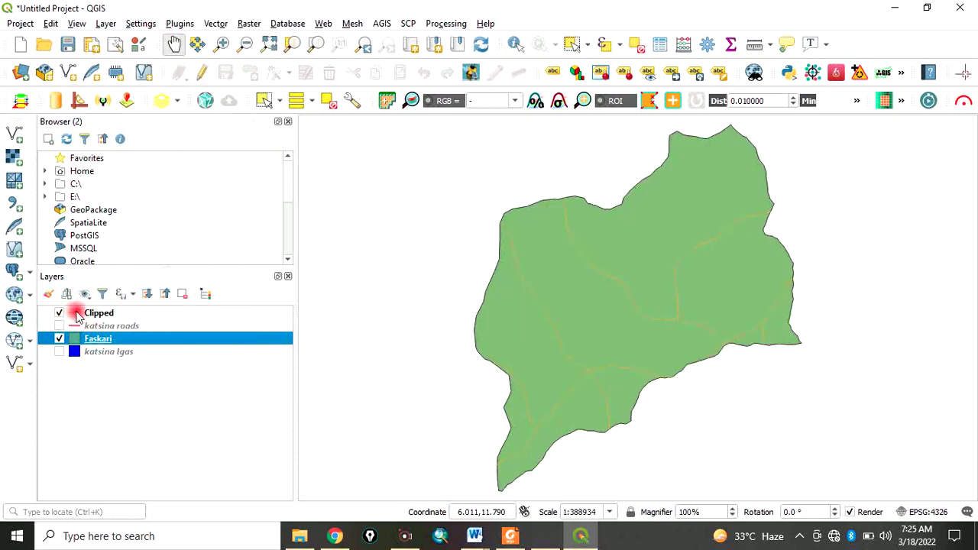
{"action": "left_click", "coordinate": [77, 314]}
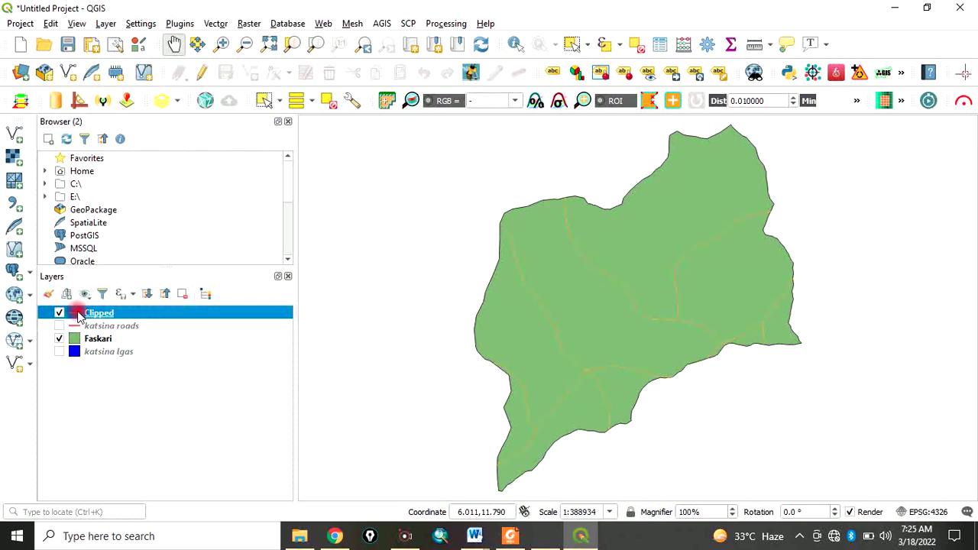
Style the Clipped roads as black simple lines with 0.66 mm stroke width.
{"action": "double_click", "coordinate": [83, 315]}
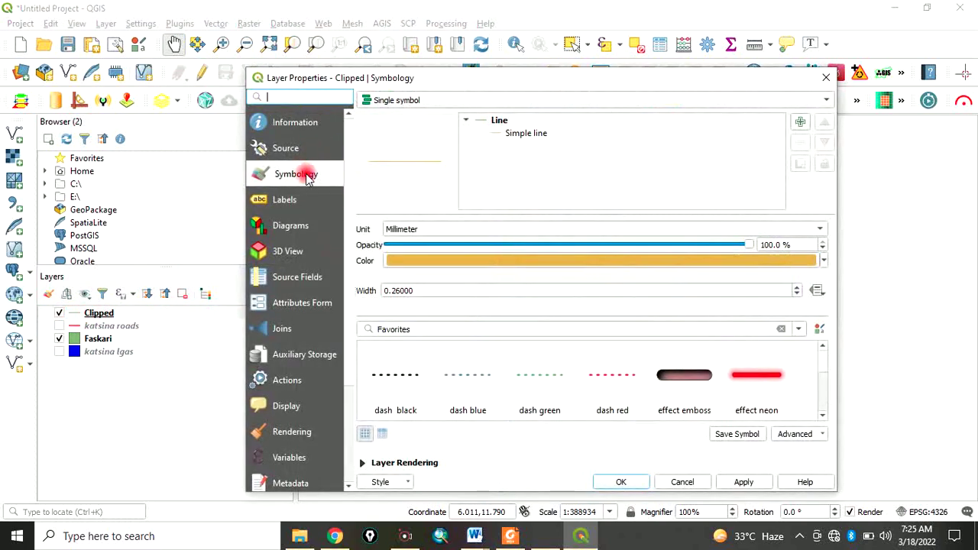
{"action": "left_click", "coordinate": [527, 134]}
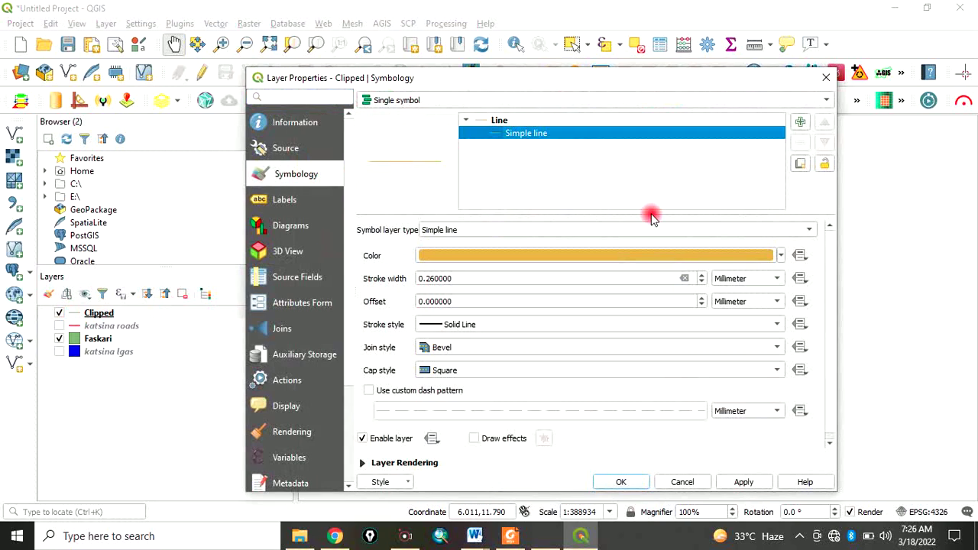
{"action": "left_click", "coordinate": [780, 257]}
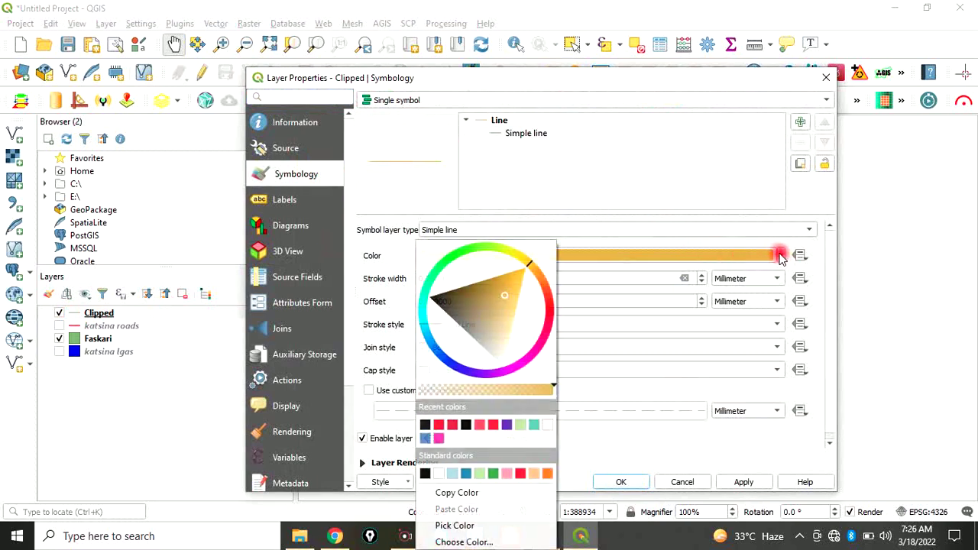
{"action": "left_click", "coordinate": [425, 429]}
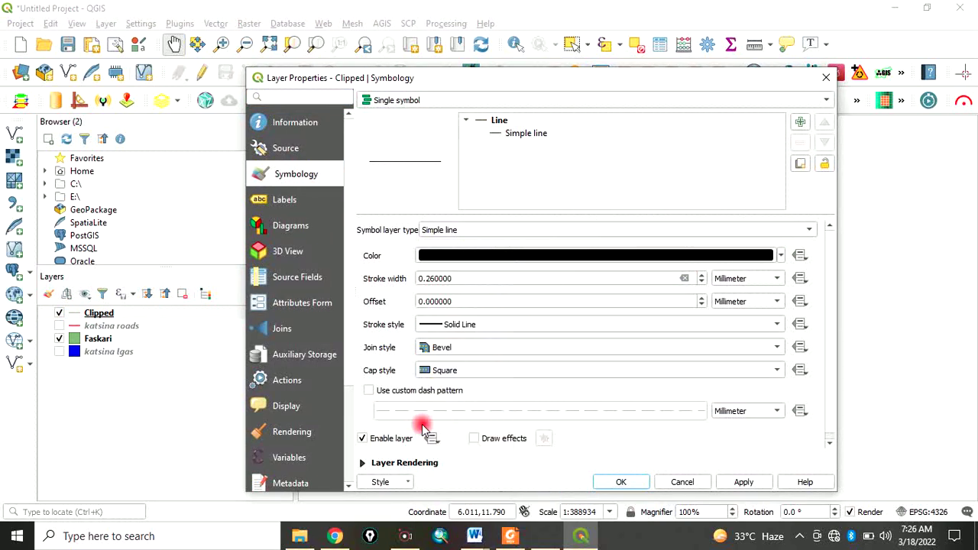
{"action": "left_click", "coordinate": [700, 274]}
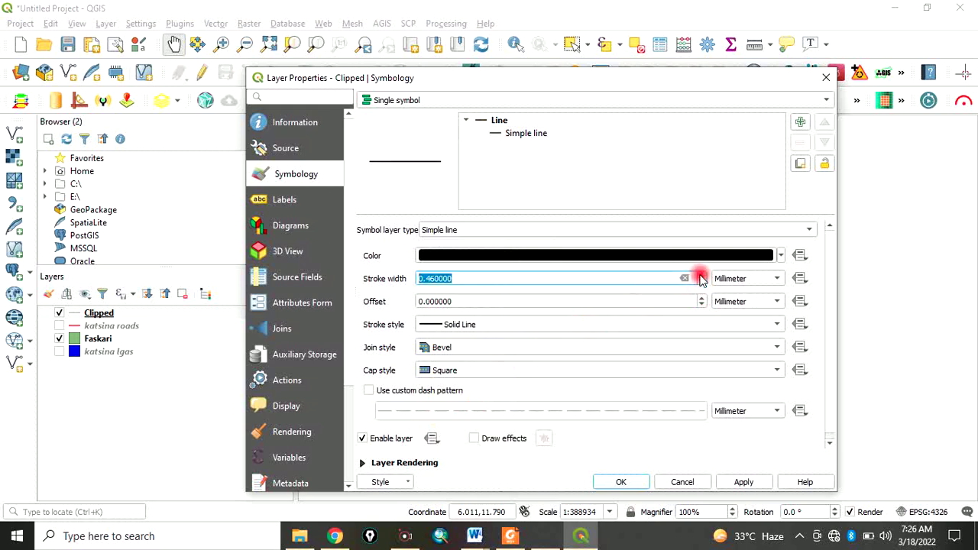
{"action": "left_click", "coordinate": [701, 276]}
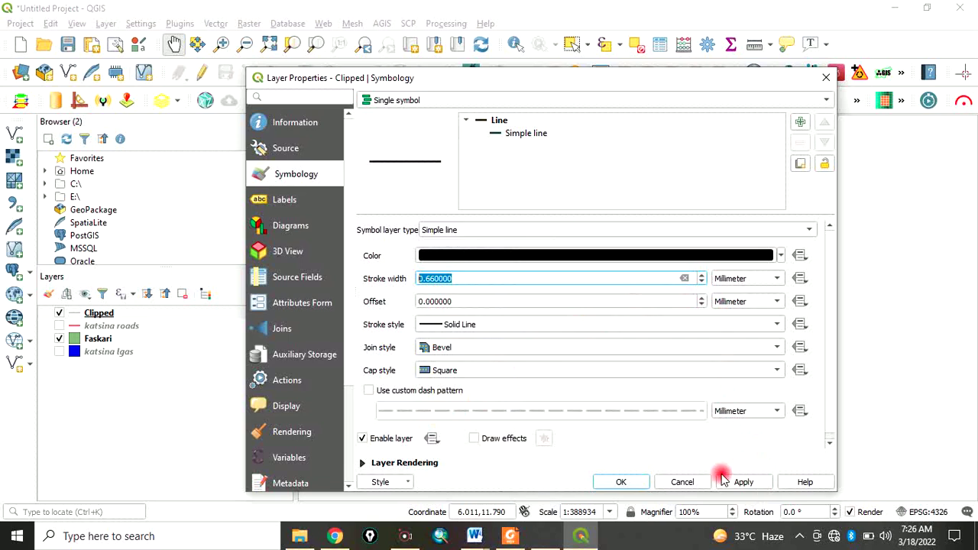
{"action": "left_click", "coordinate": [621, 482]}
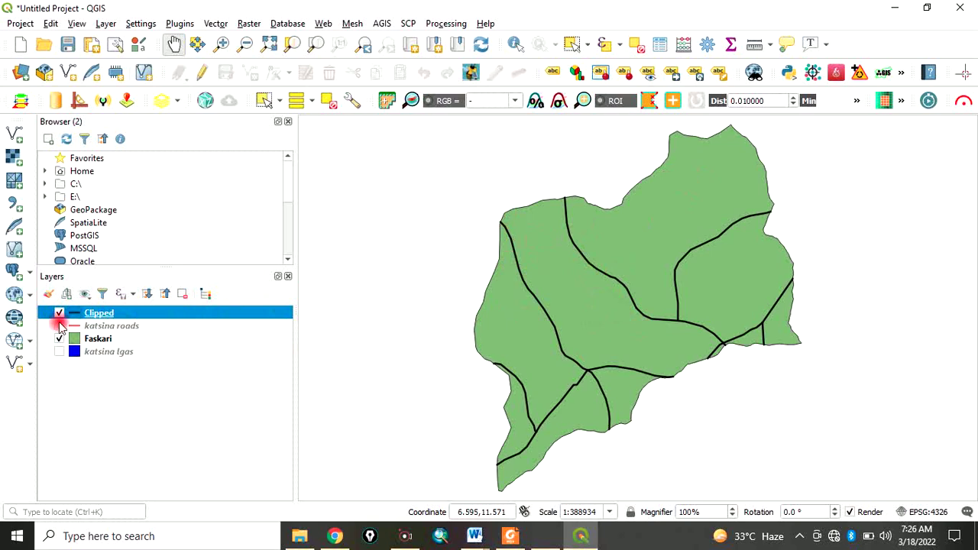
{"action": "left_click", "coordinate": [60, 327]}
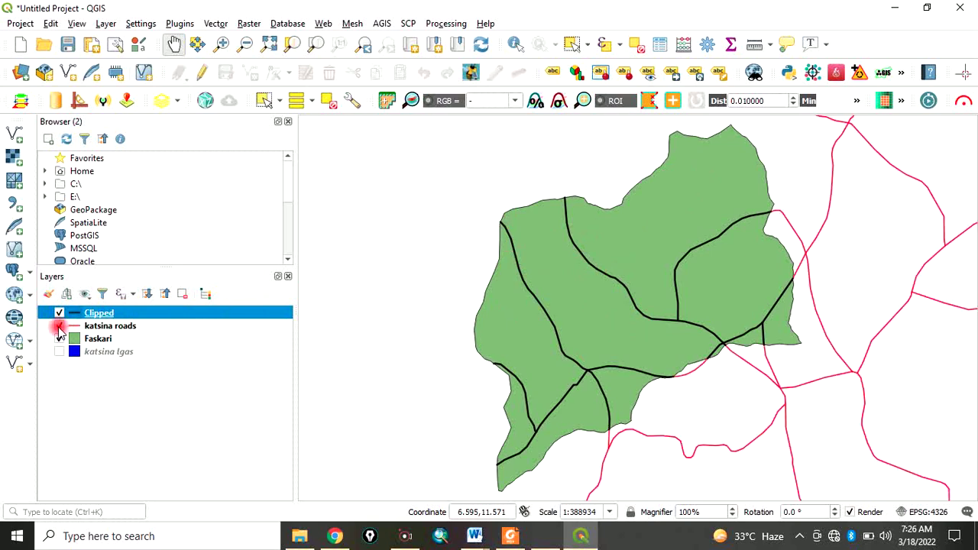
{"action": "left_click", "coordinate": [59, 326]}
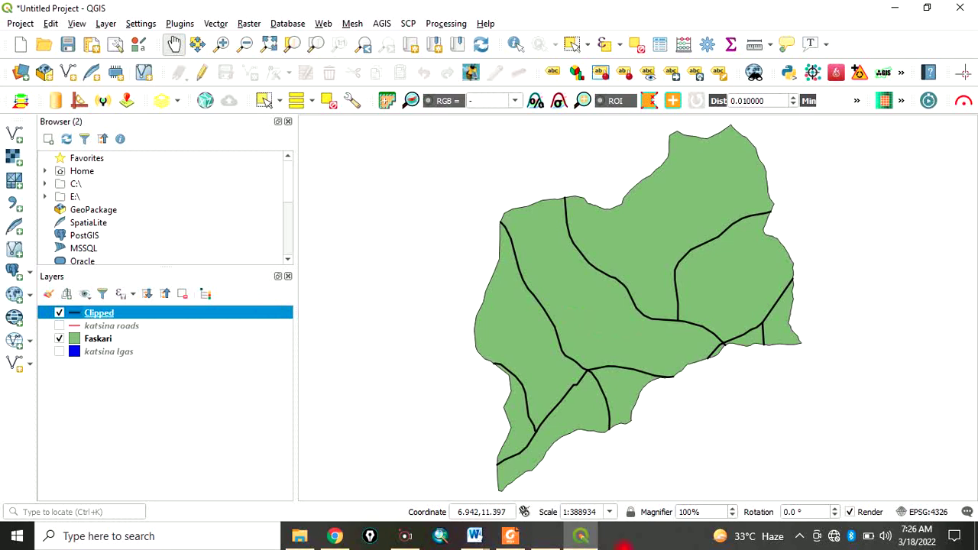
{"action": "left_click", "coordinate": [546, 537]}
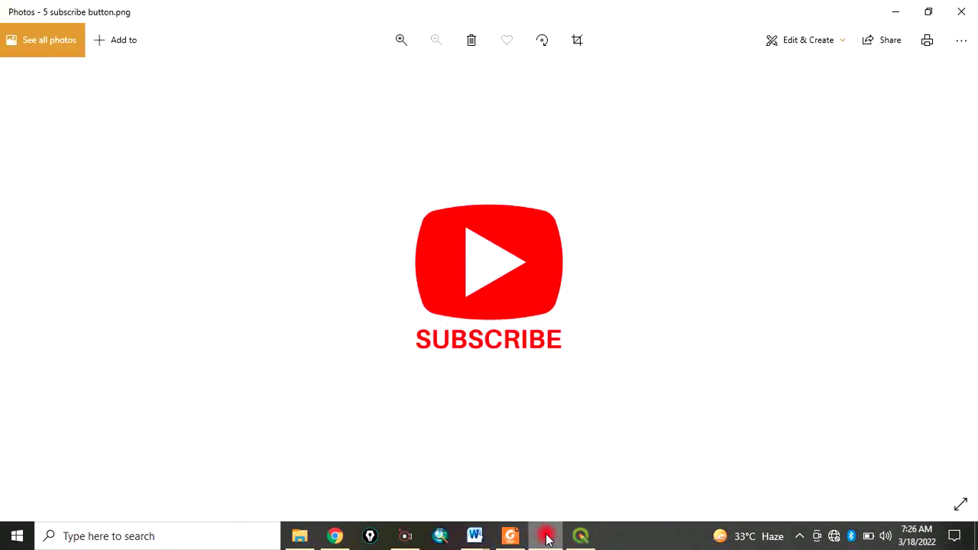